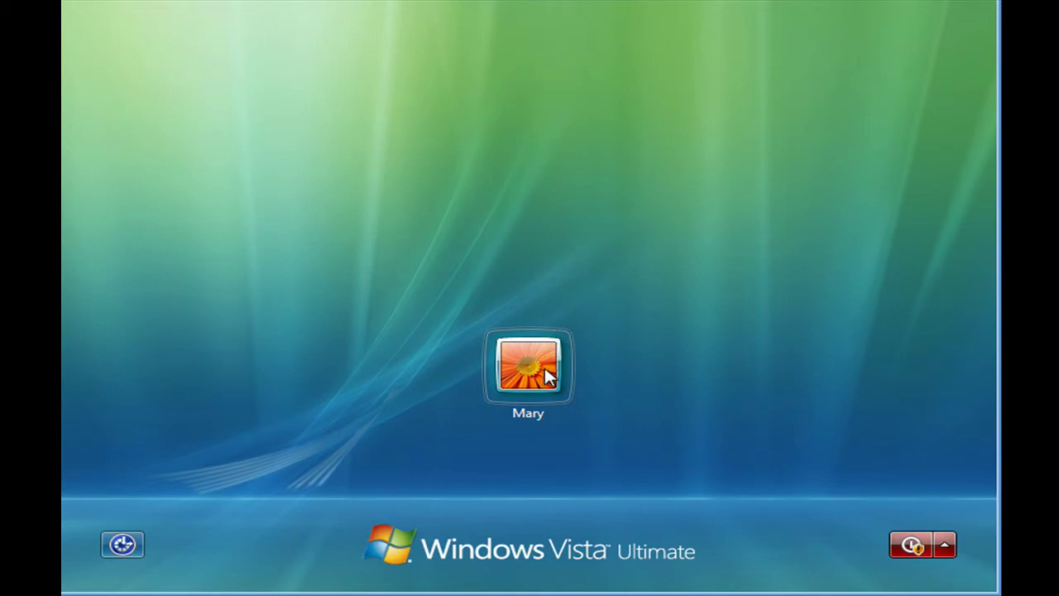
Step: Log on to the administrator account and open the password creation page in the Control Panel user account settings
click(537, 365)
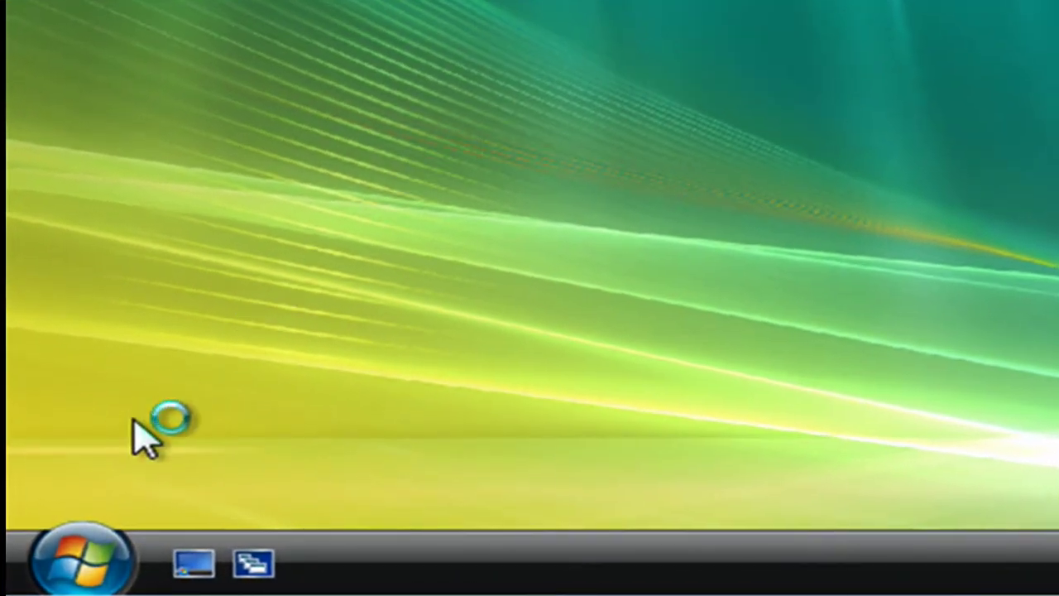
click(88, 570)
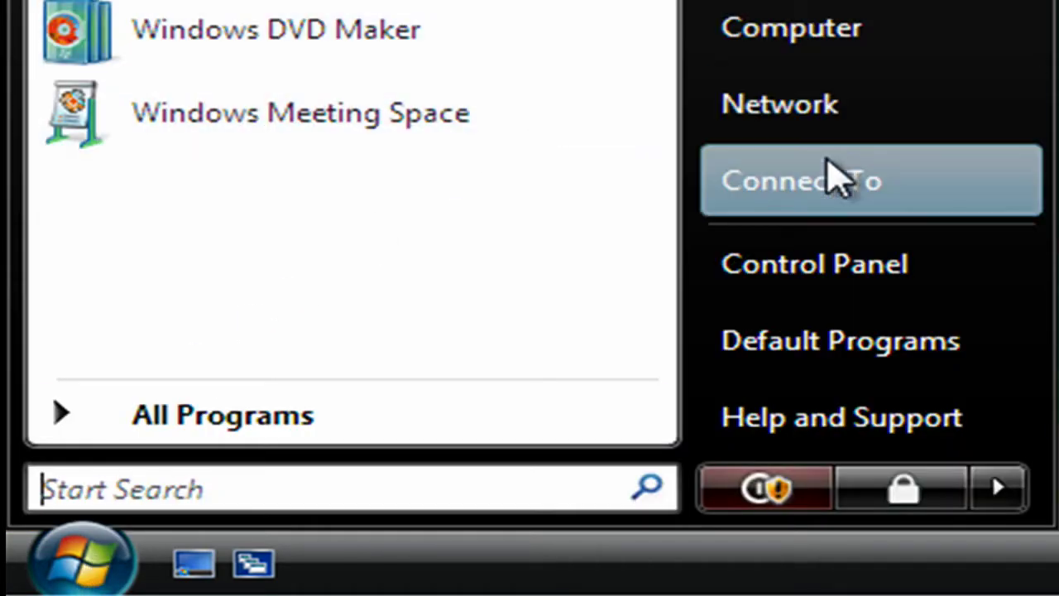
click(874, 282)
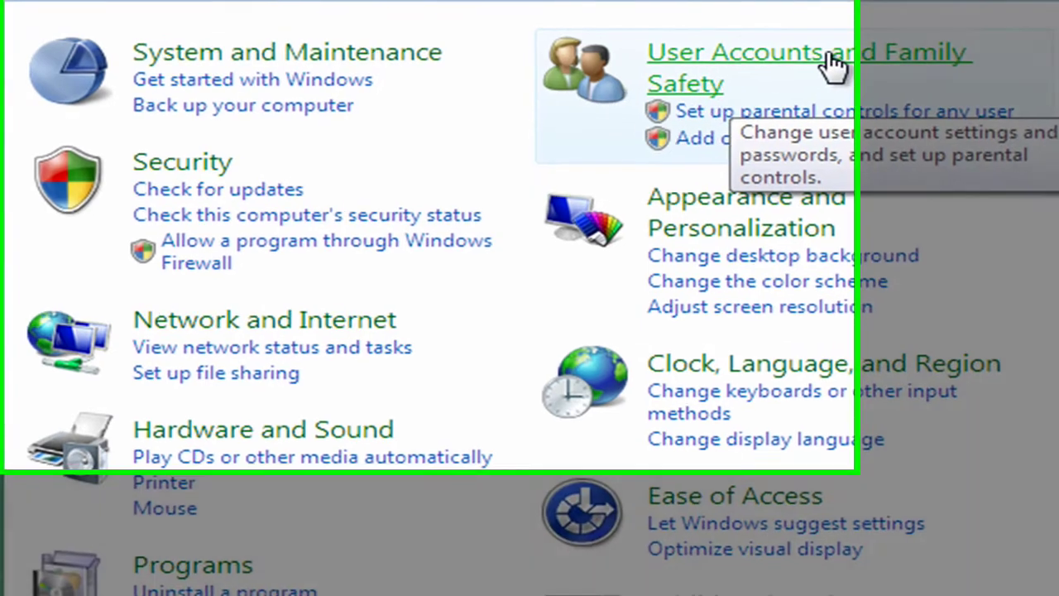
click(832, 64)
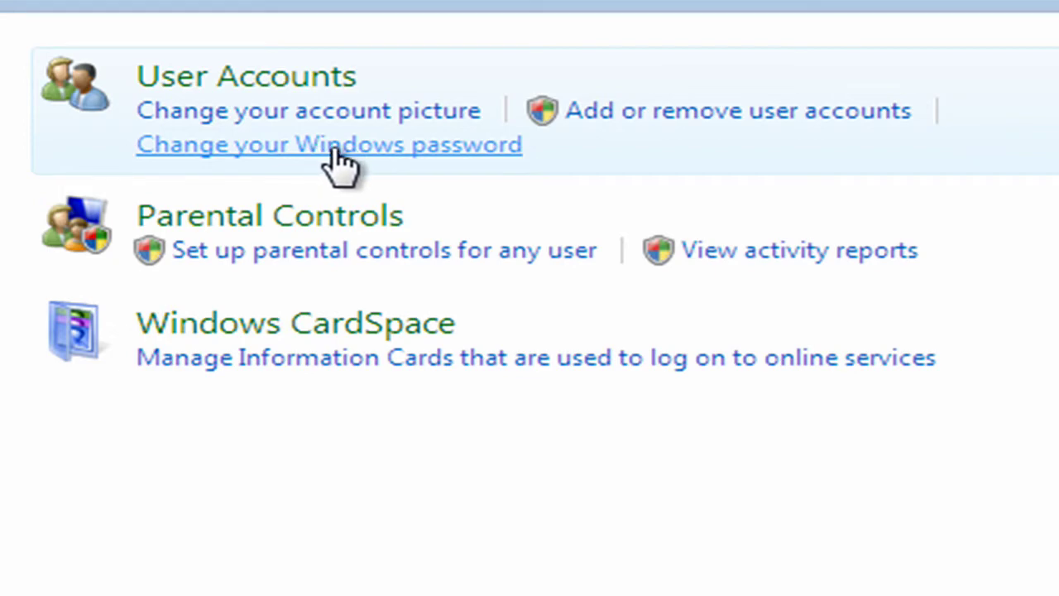
click(336, 152)
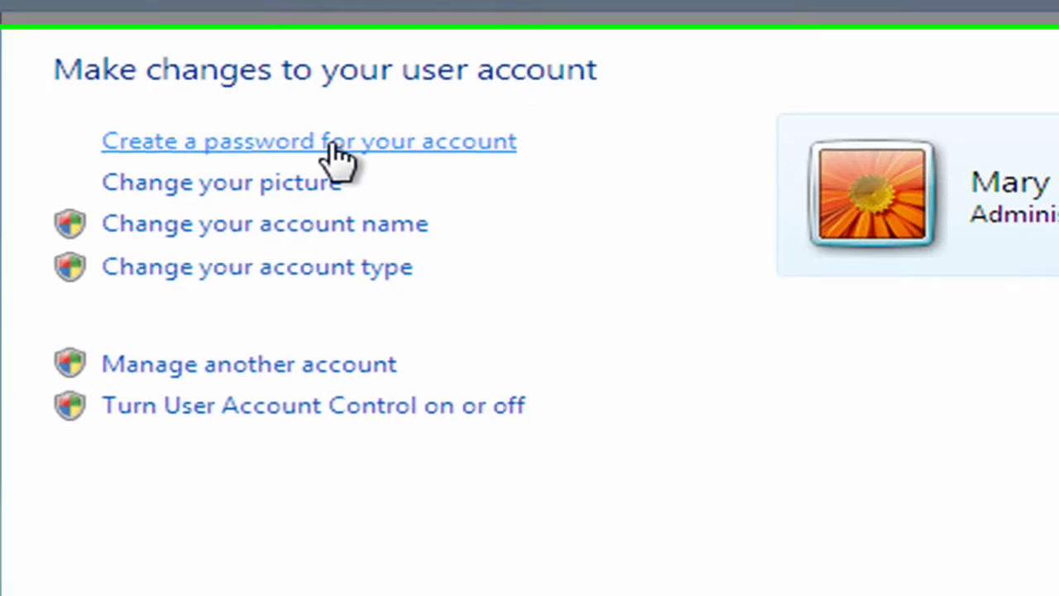
click(336, 153)
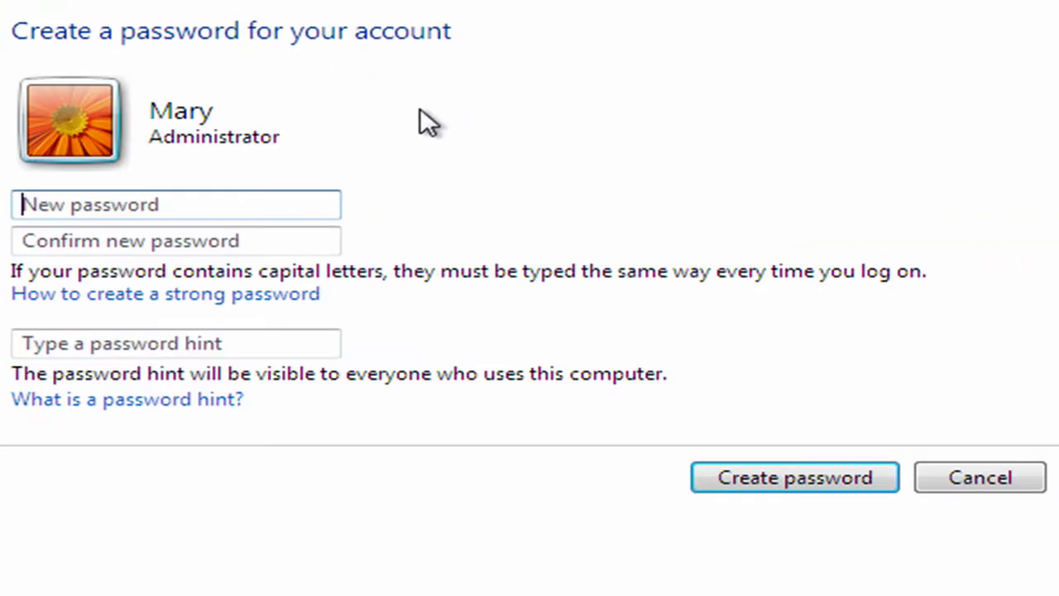
Step: Enter and confirm a new account password for the administrator and create it without a password hint
click(221, 203)
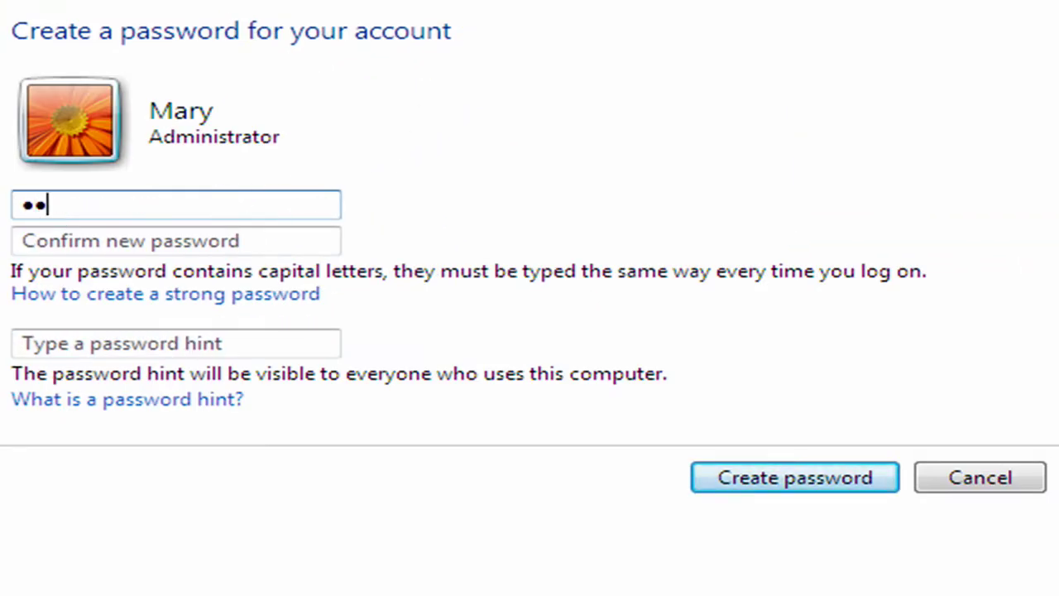
text(••••)
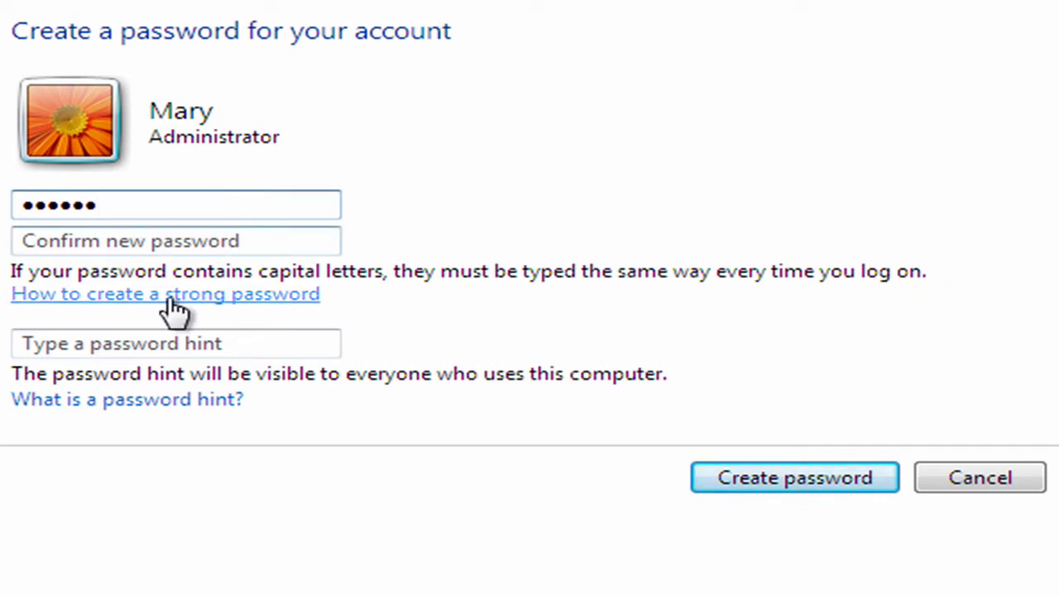
click(166, 237)
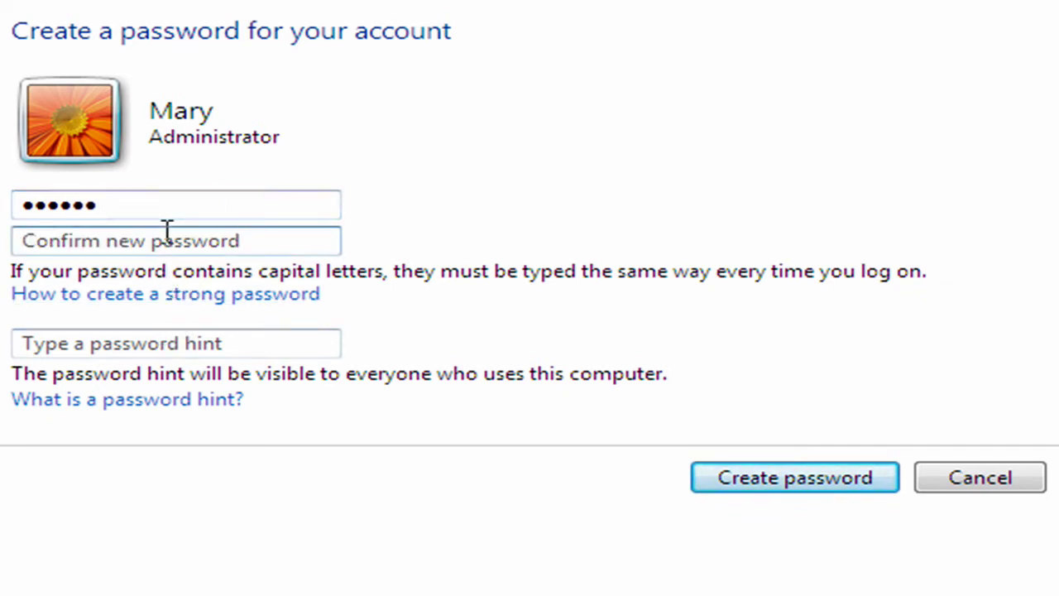
text(••••)
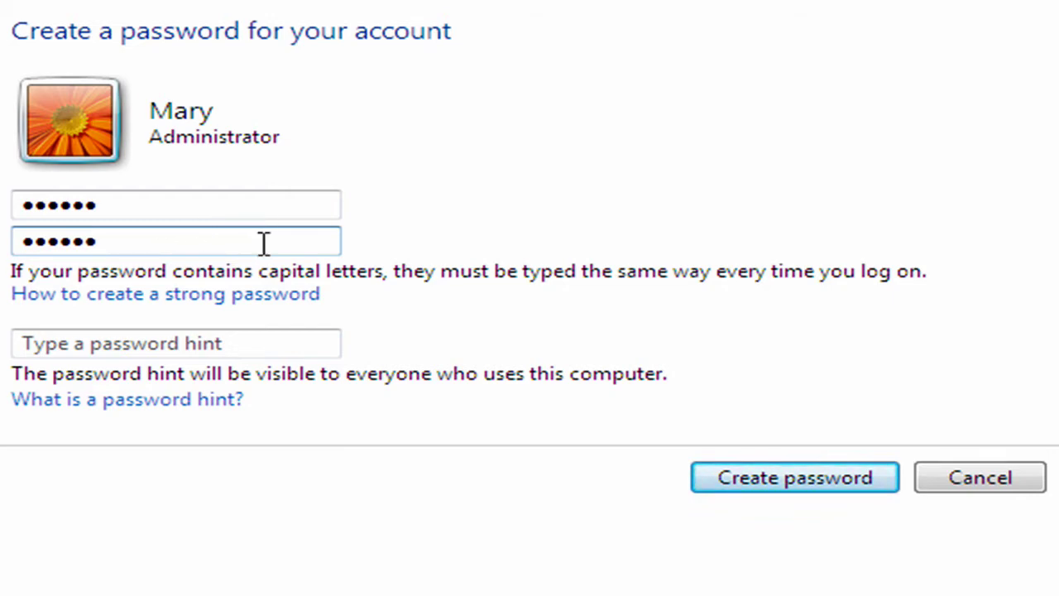
click(741, 478)
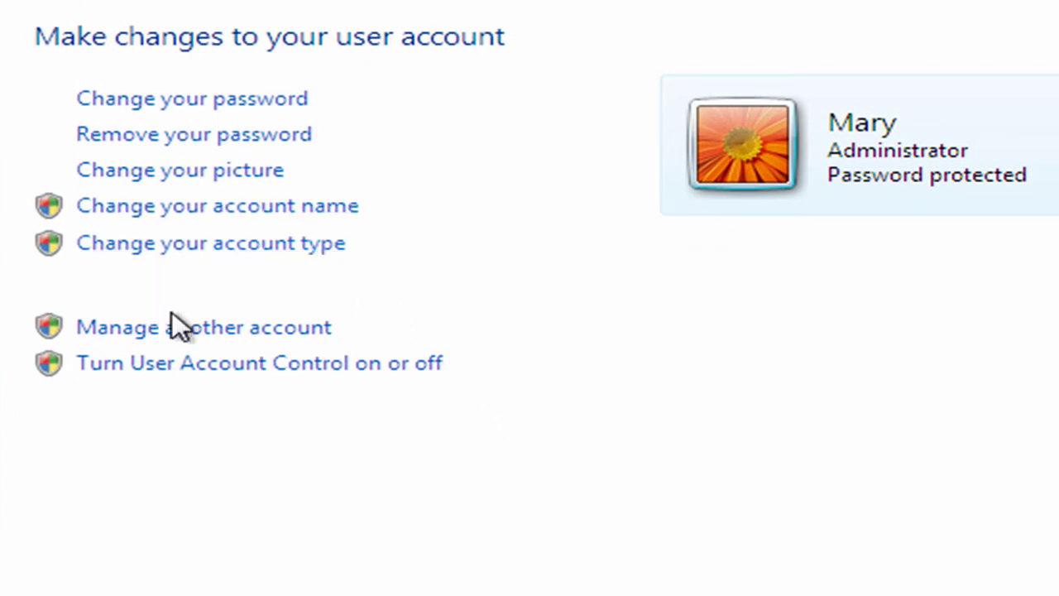
Step: Create another account of the Standard user type, entering the child's first name as the account name
click(270, 331)
click(508, 444)
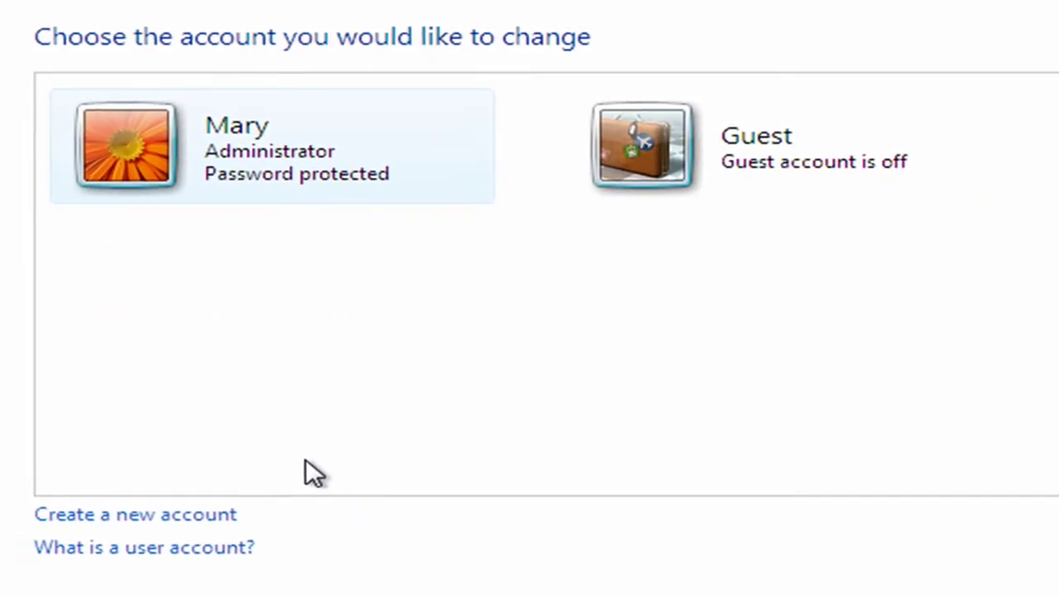
click(201, 515)
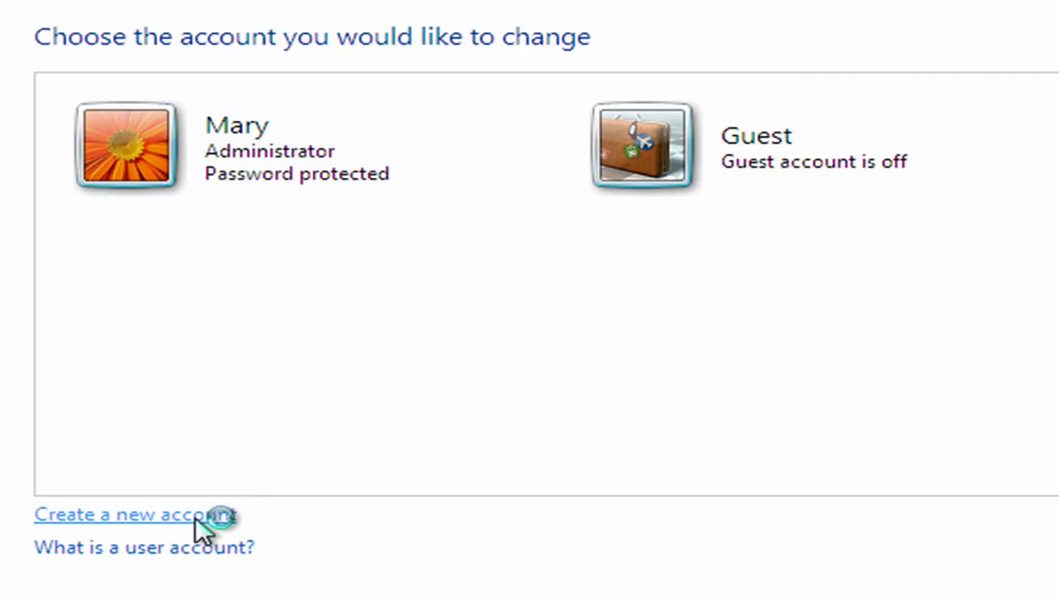
click(163, 95)
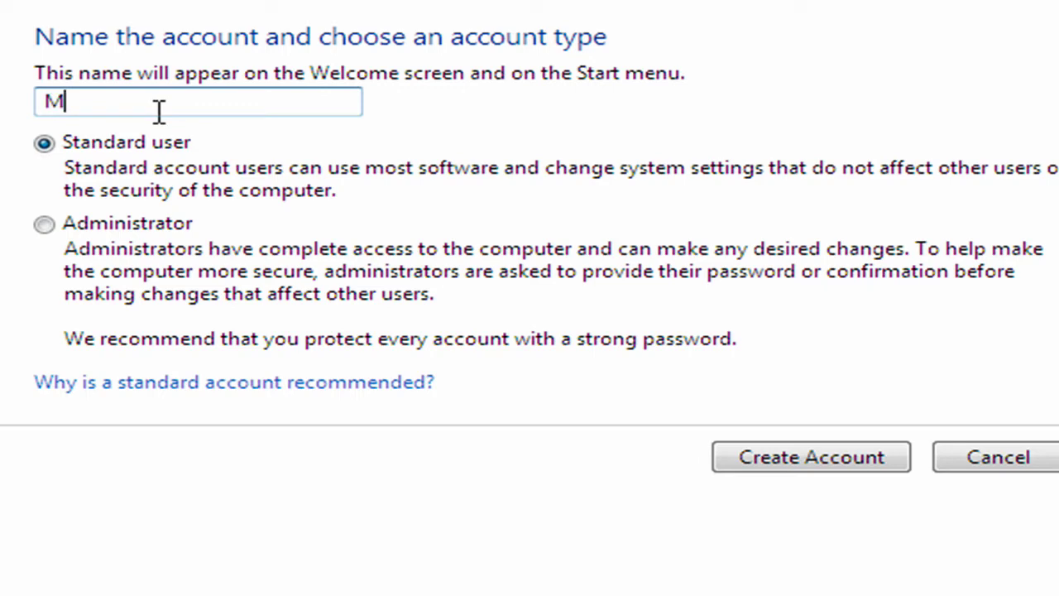
text(Michael)
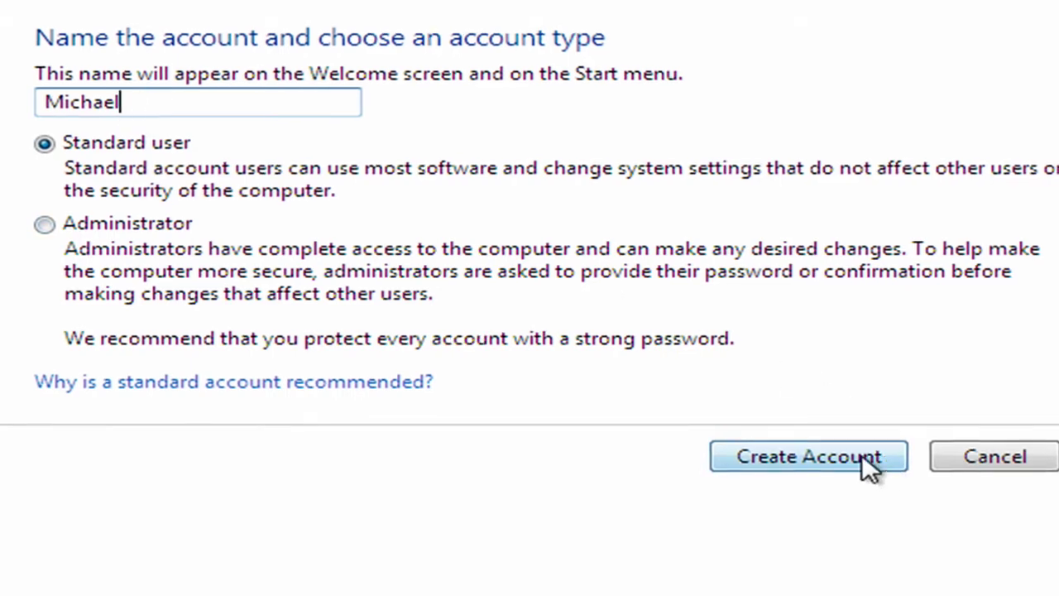
click(836, 459)
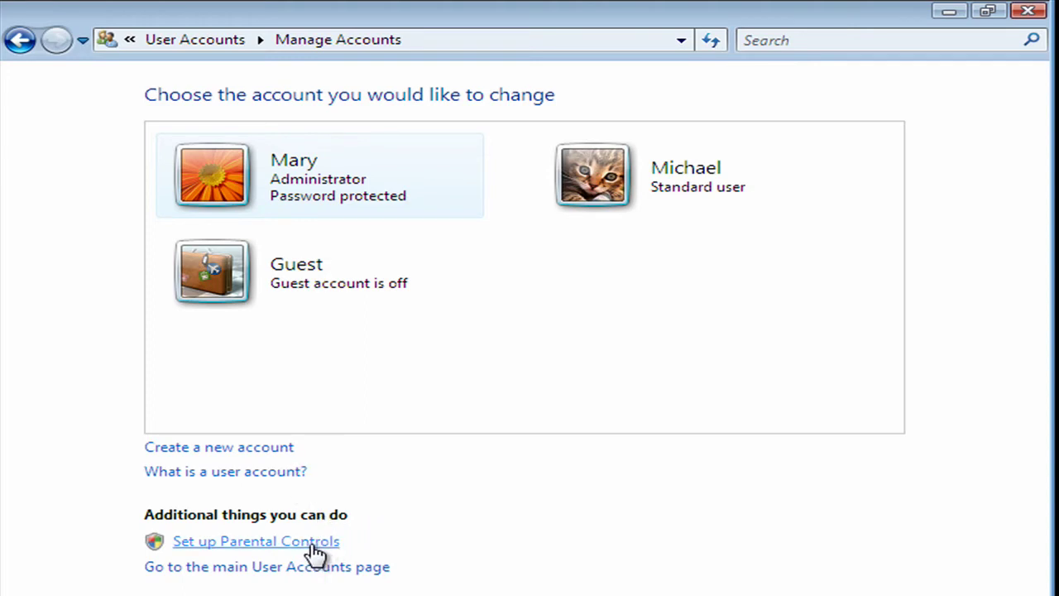
Step: Turn on Parental Controls with current settings enforced for the new standard user account
click(240, 546)
click(633, 383)
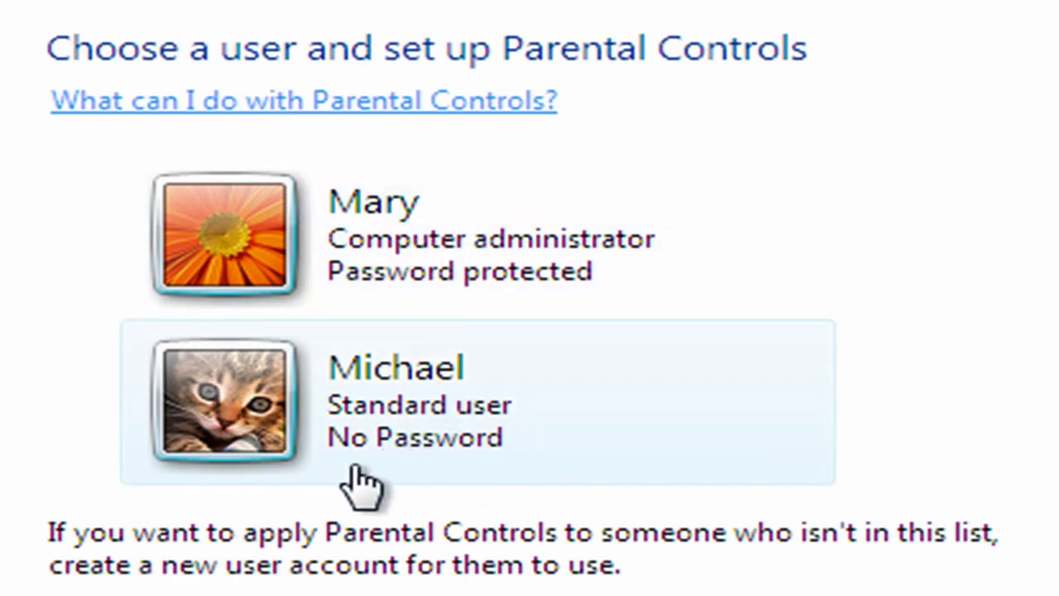
click(241, 411)
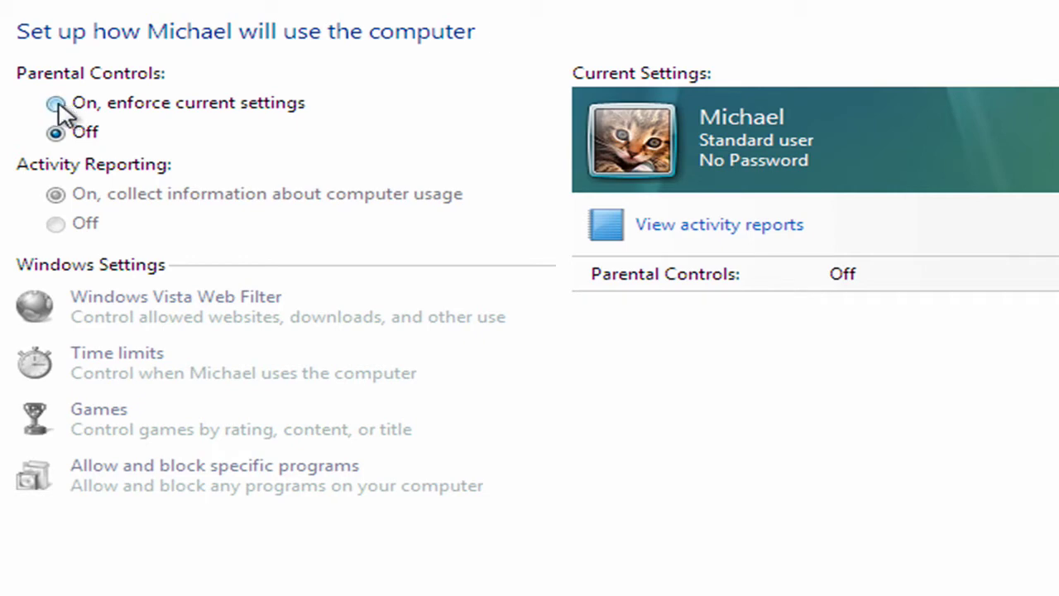
click(56, 104)
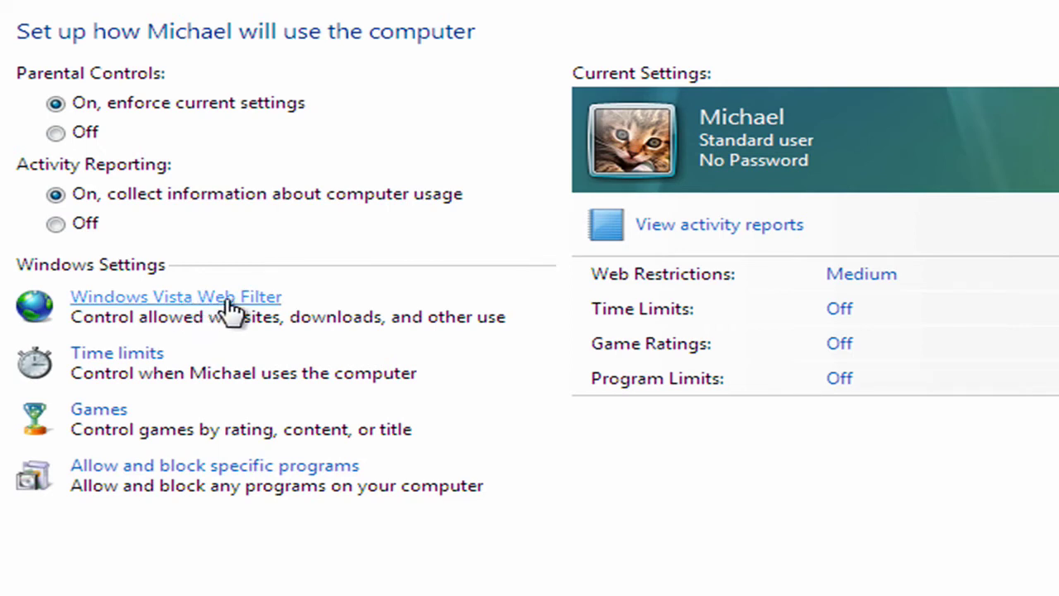
Step: Check the High web restriction level in the Windows Vista Web Filter, set the level to Medium, and save the parental controls
click(231, 298)
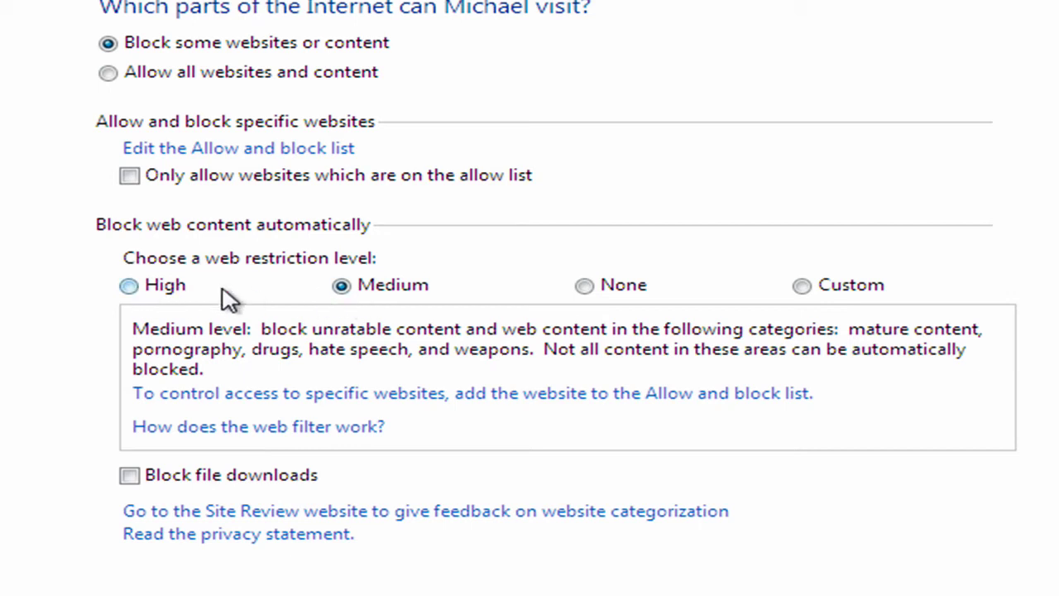
click(130, 287)
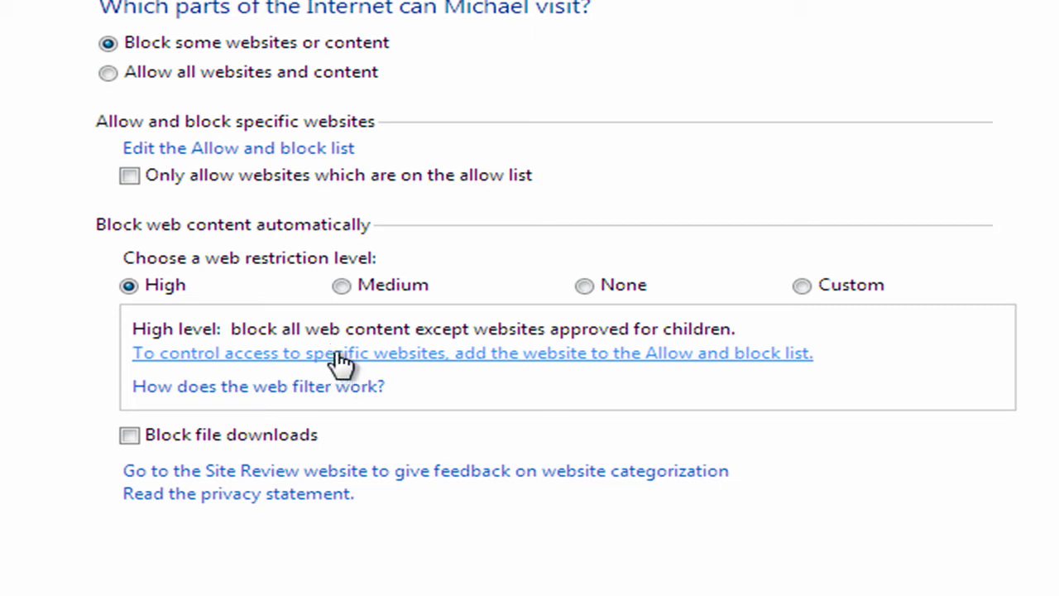
click(342, 287)
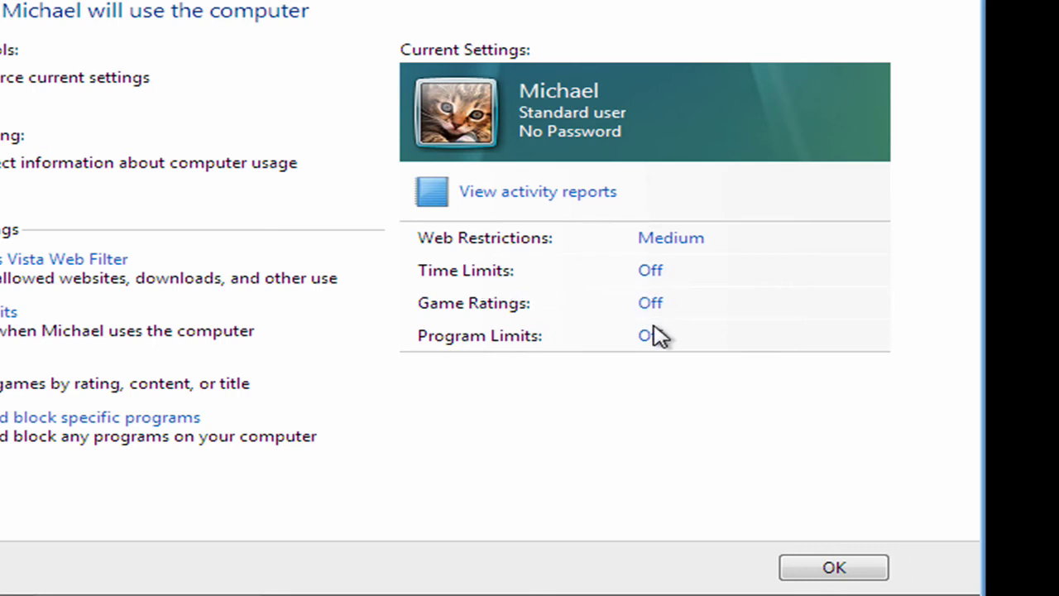
click(836, 567)
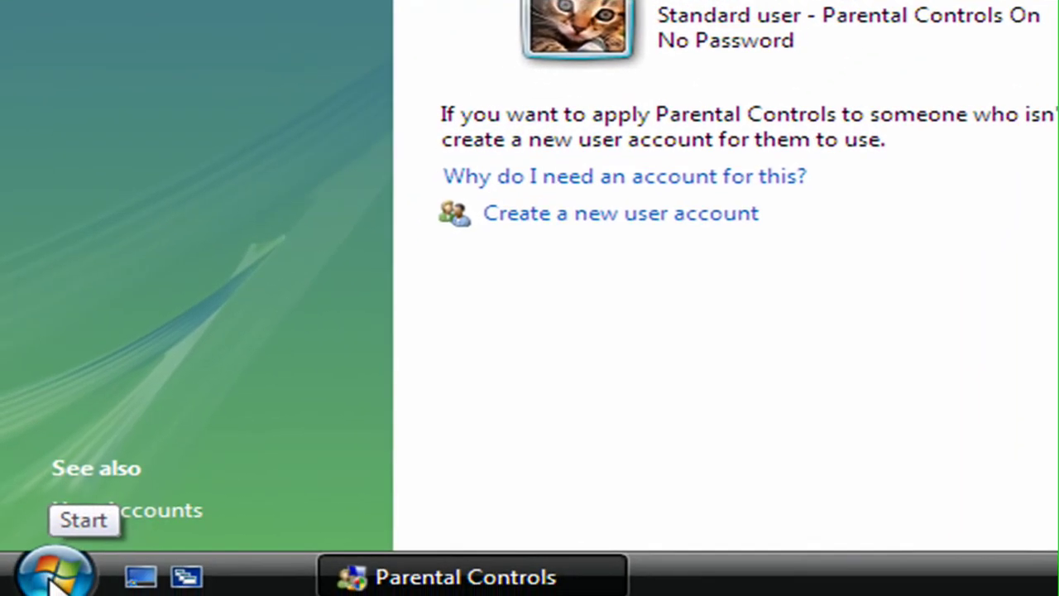
Step: Switch from the administrator session to the standard user account and open Internet Explorer there
click(54, 580)
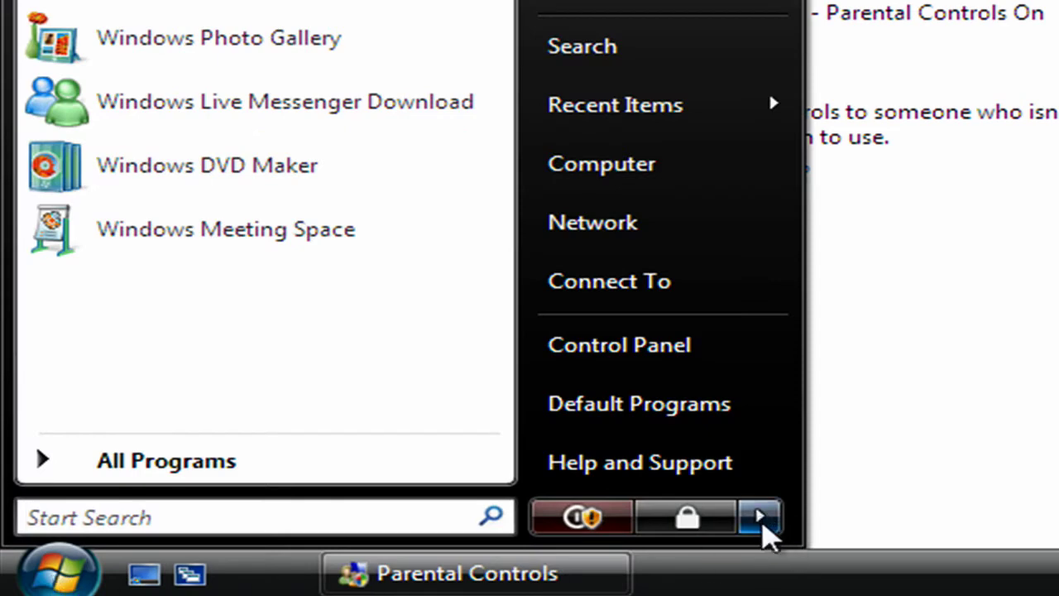
click(763, 528)
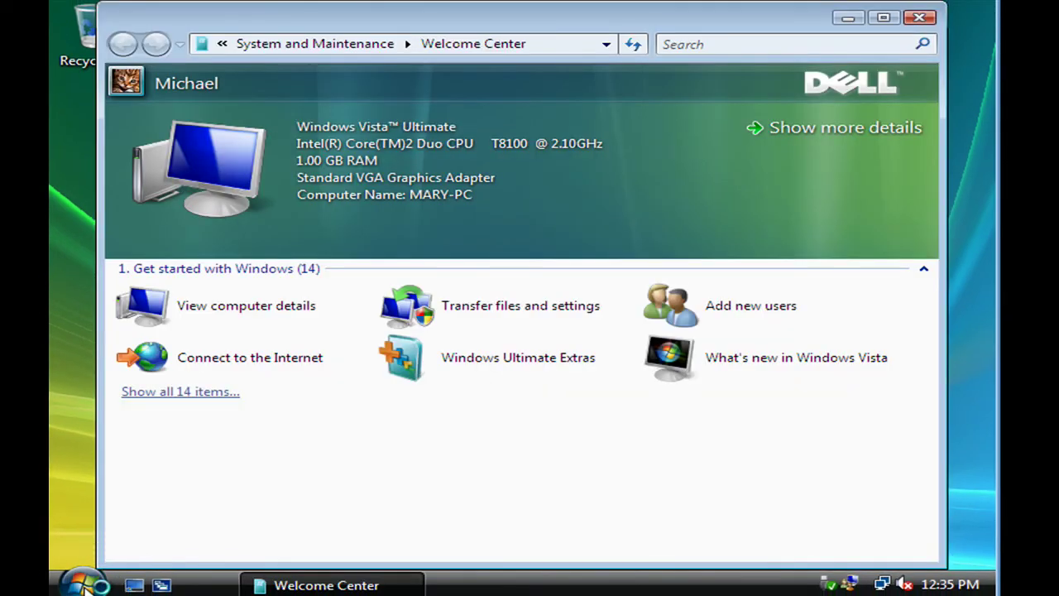
click(84, 583)
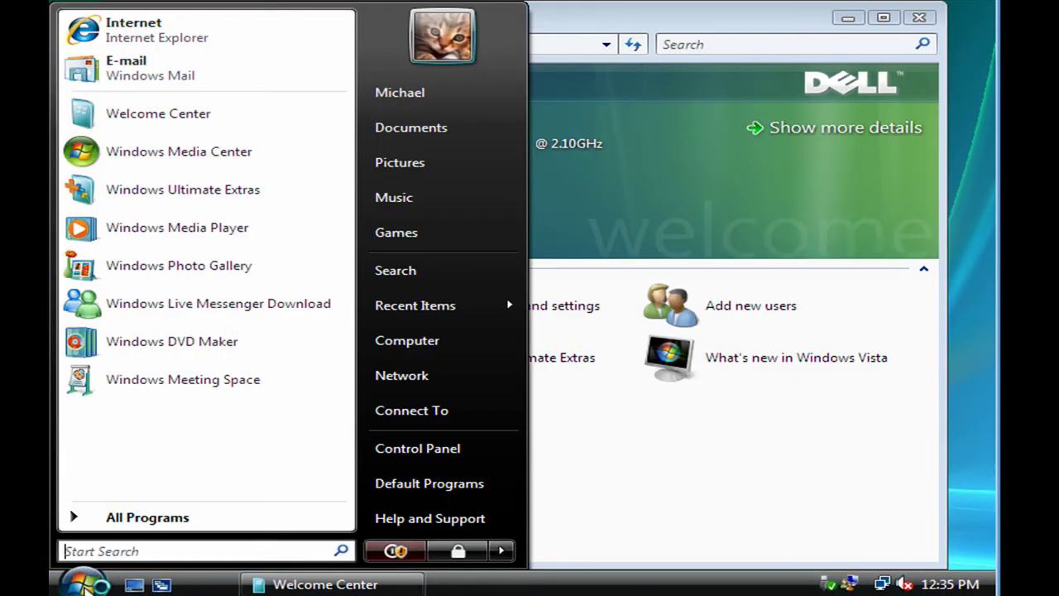
click(131, 32)
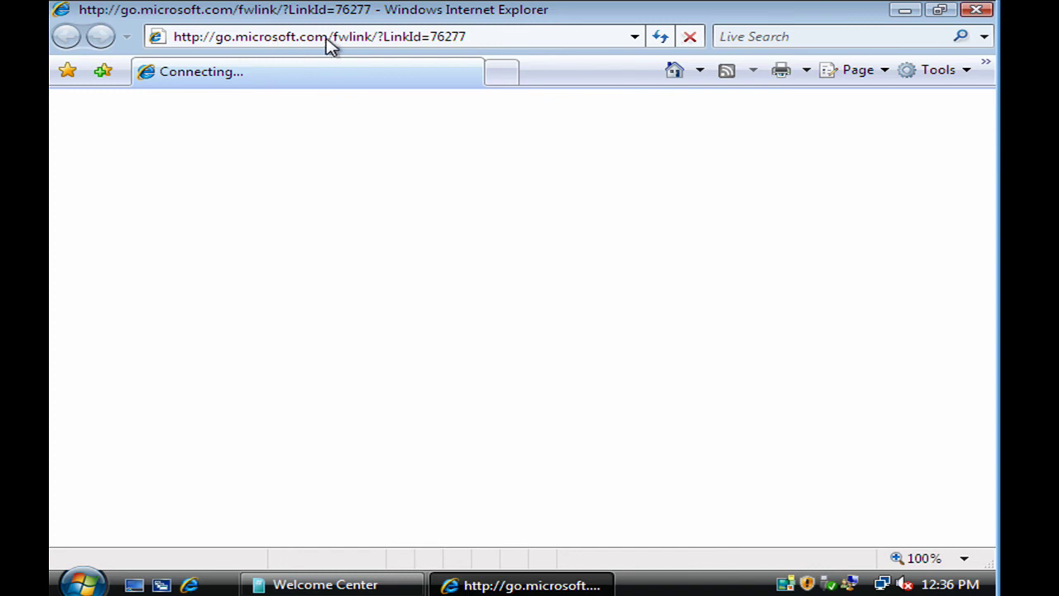
click(691, 38)
click(385, 37)
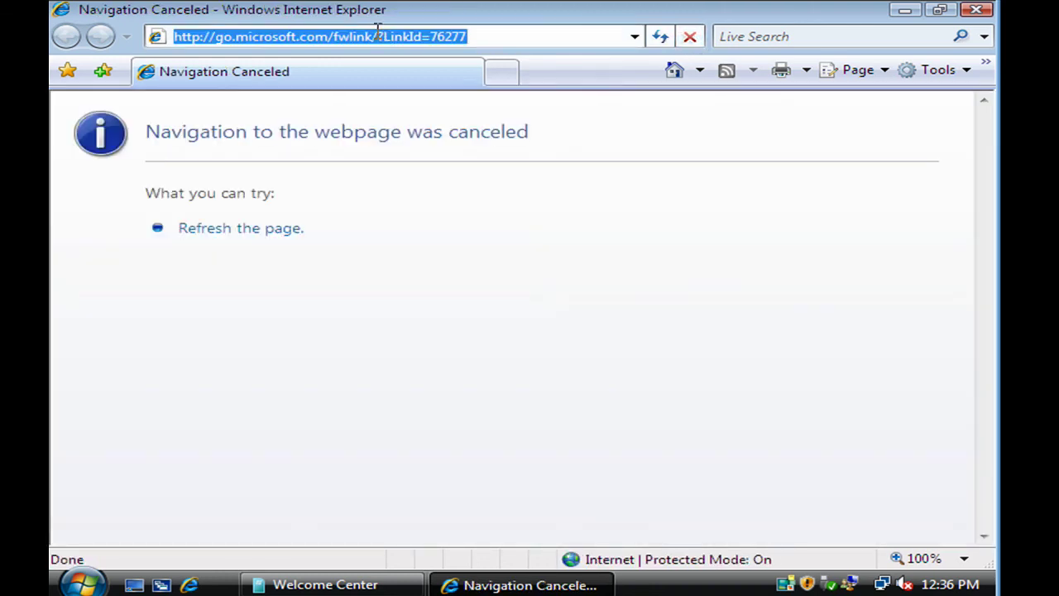
text(www)
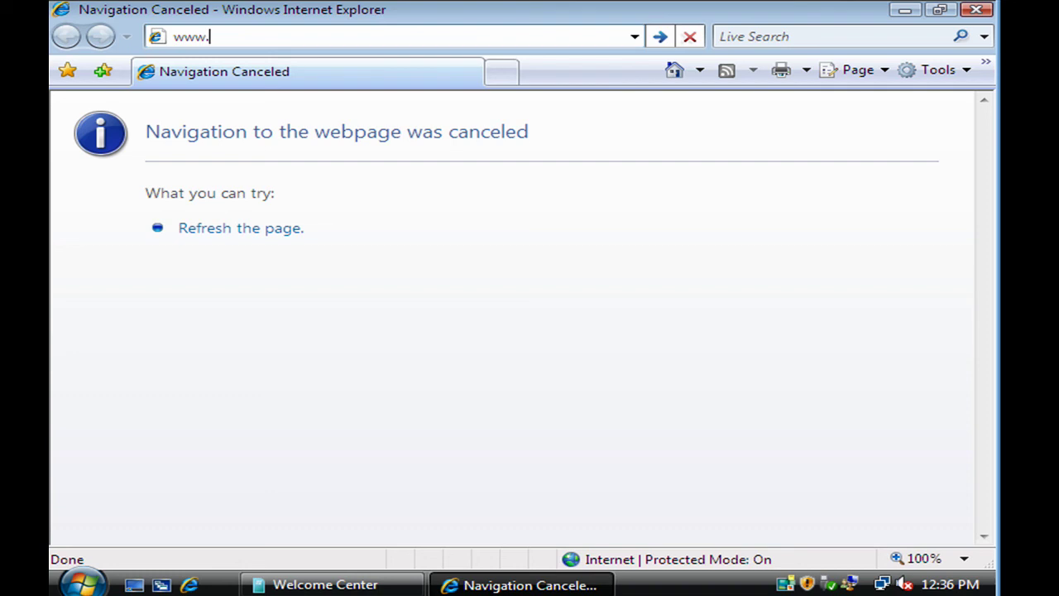
text(.wikipedia.com)
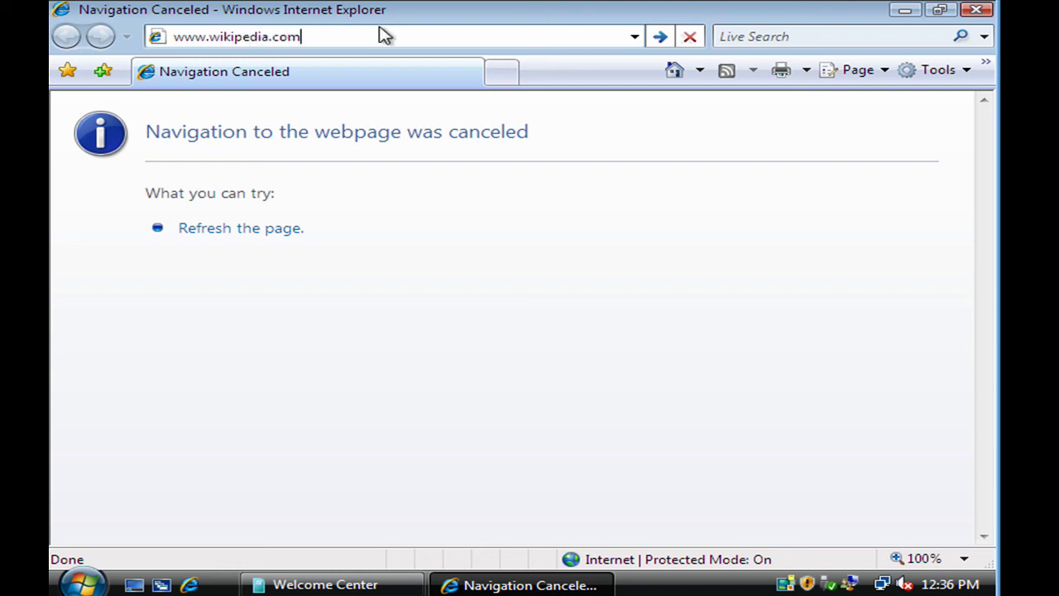
key(Return)
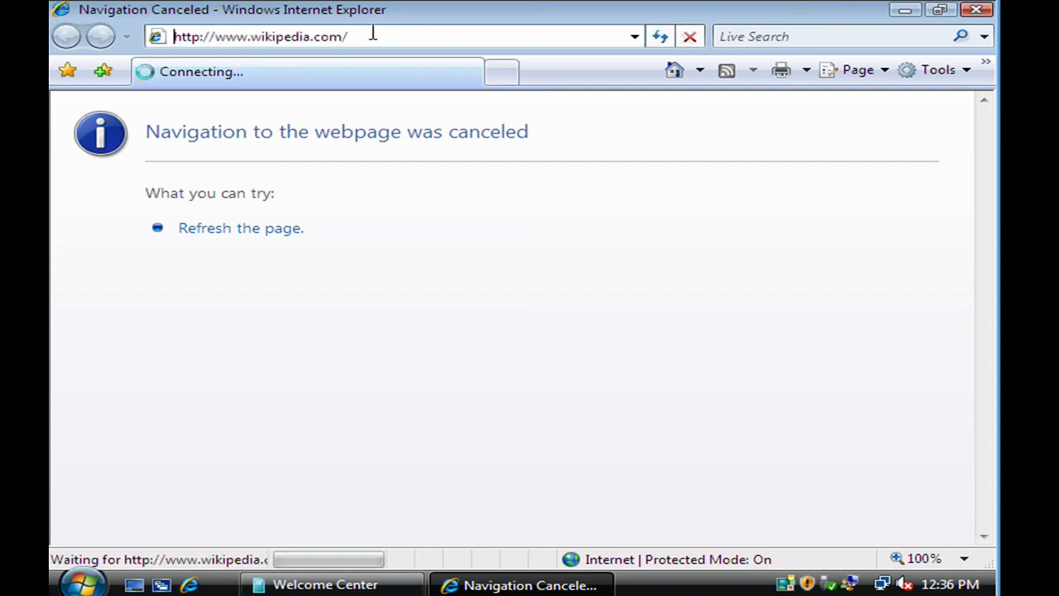